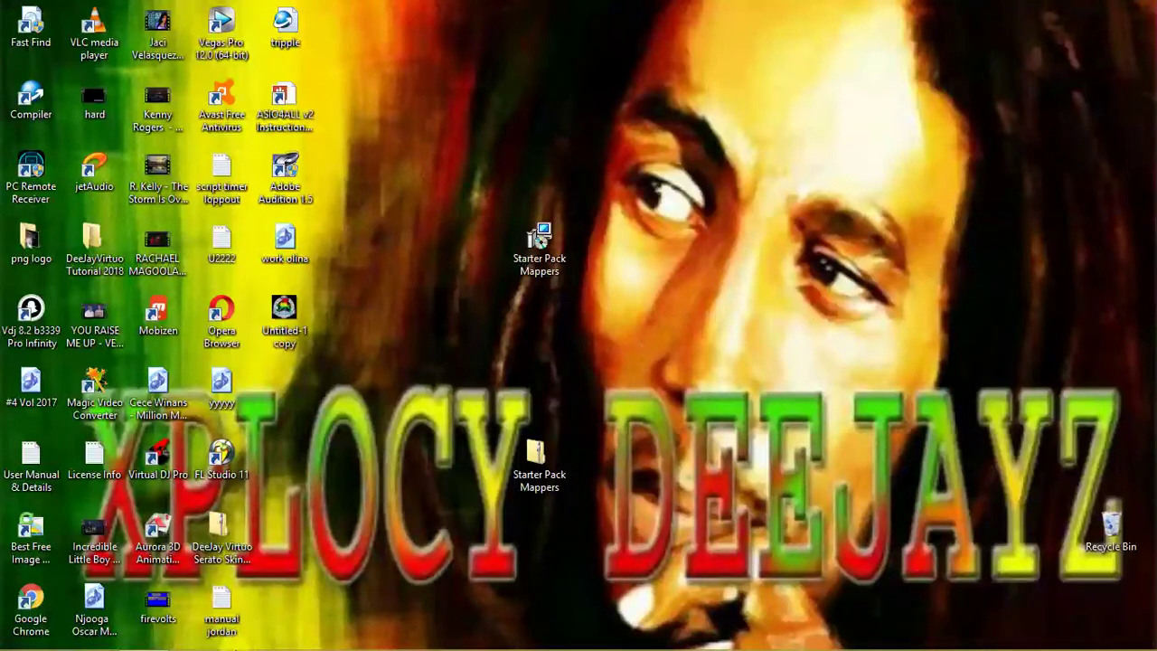
Step: Launch VirtualDJ Pro 7 from its desktop shortcut
click(249, 635)
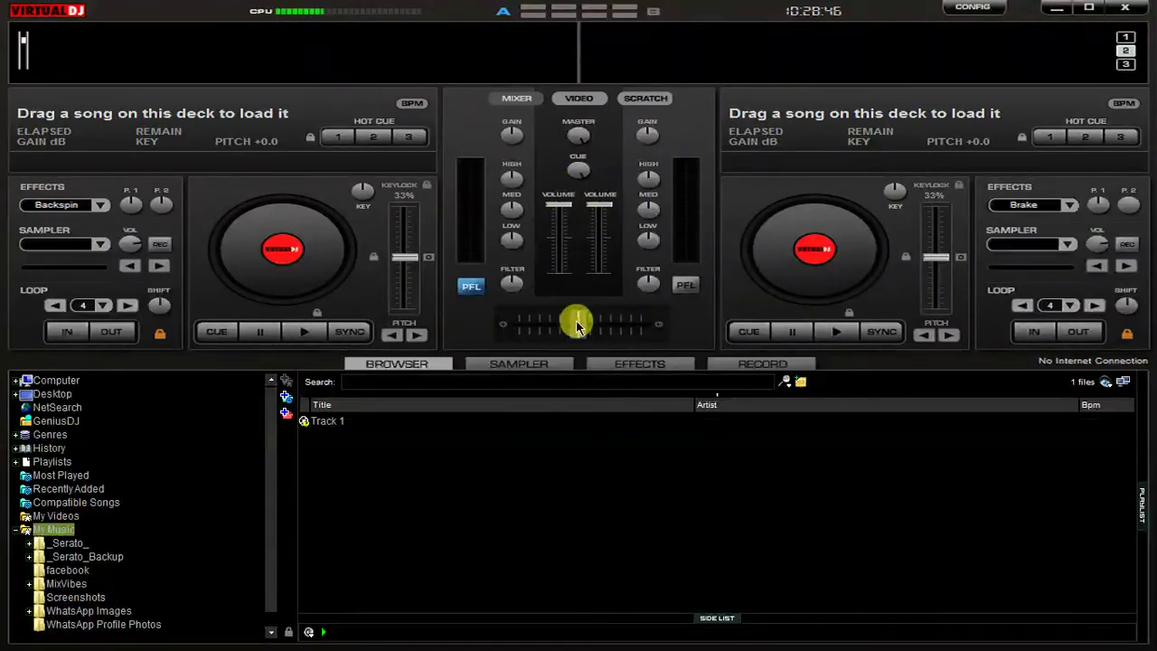
Step: Slide the crossfader fully to the left deck and lock both decks' pitch together
drag(578, 324, 488, 327)
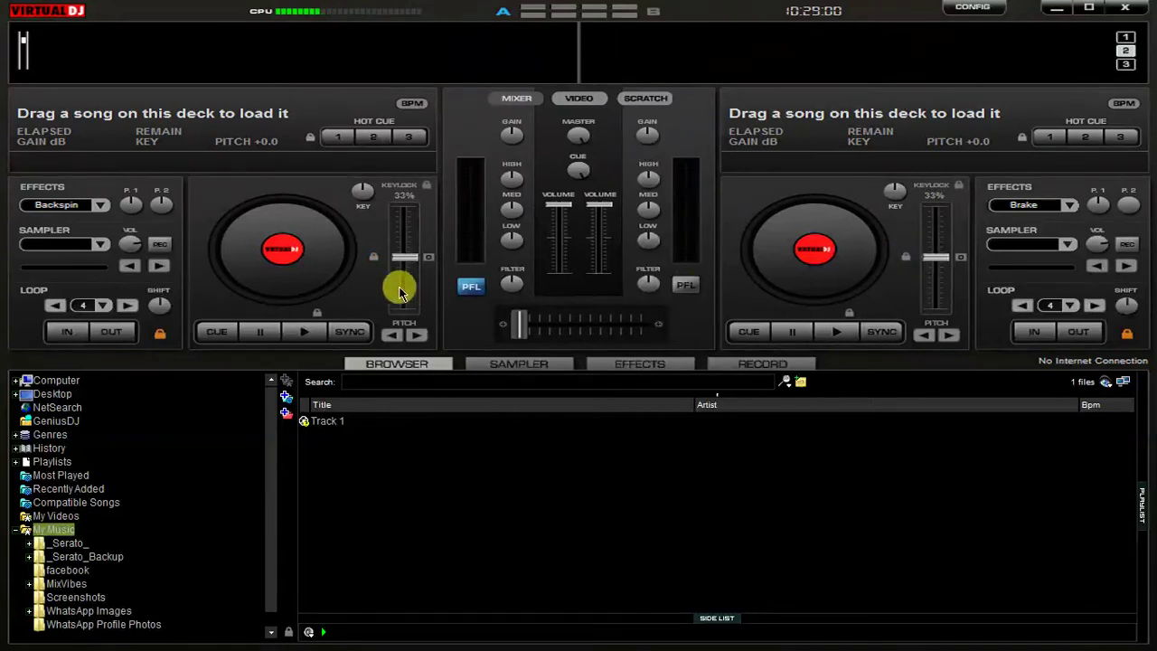
click(372, 257)
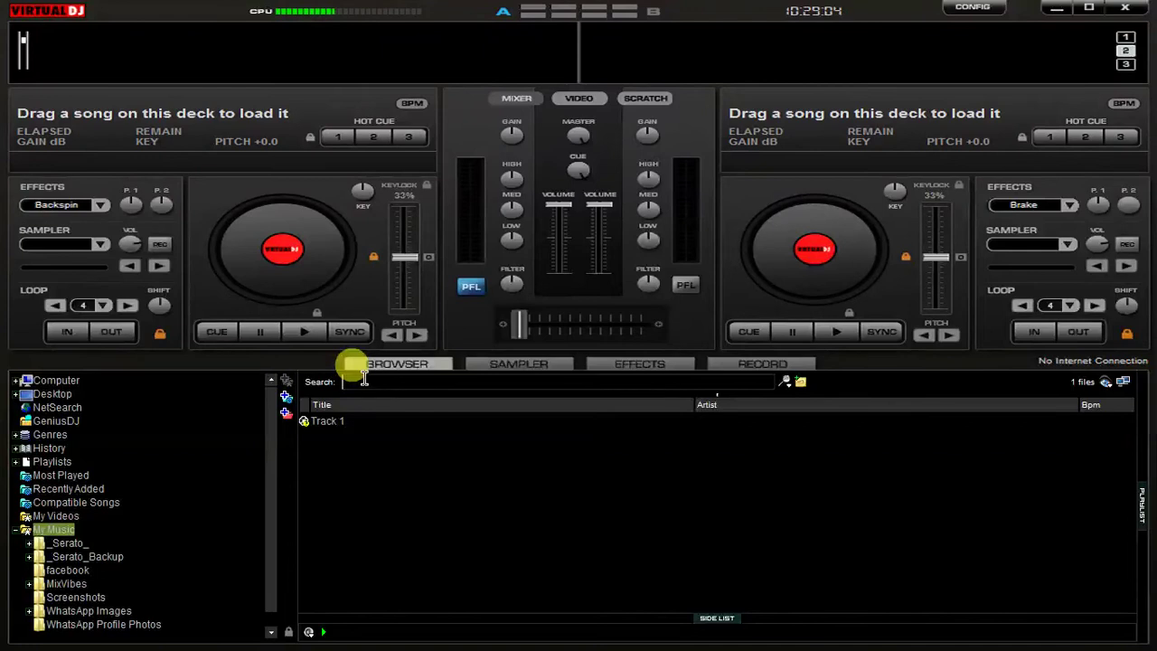
Step: Load Survivor on deck 1 and Anything (Clean) on deck 2, raising both pitches to +4.1
text(mp)
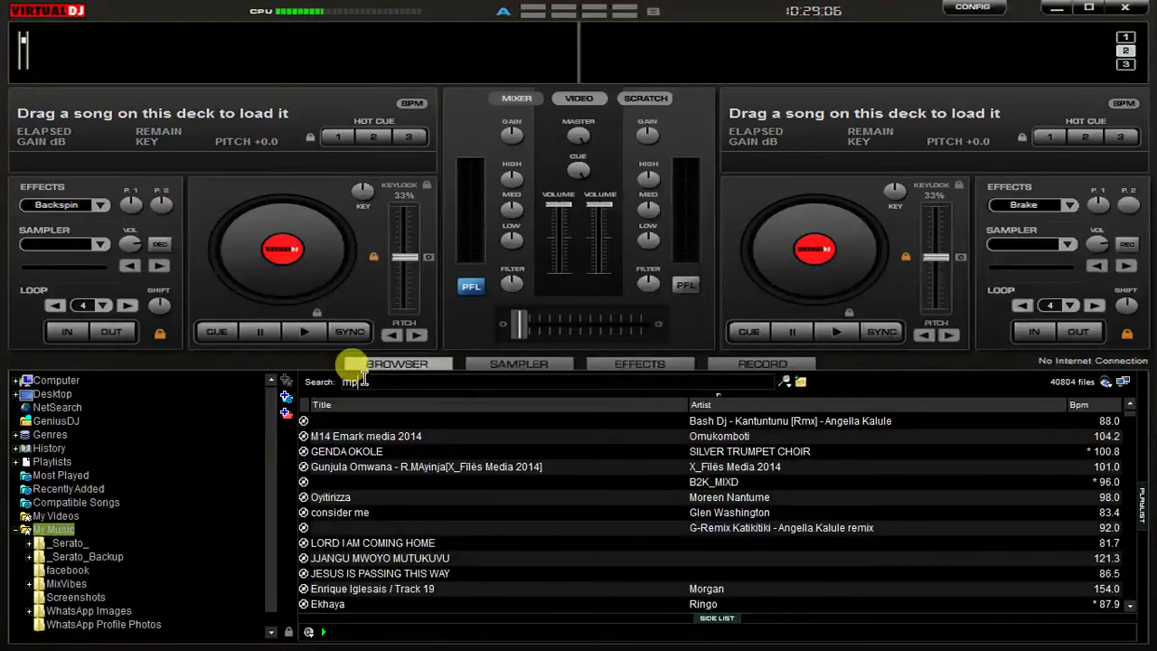
text(4)
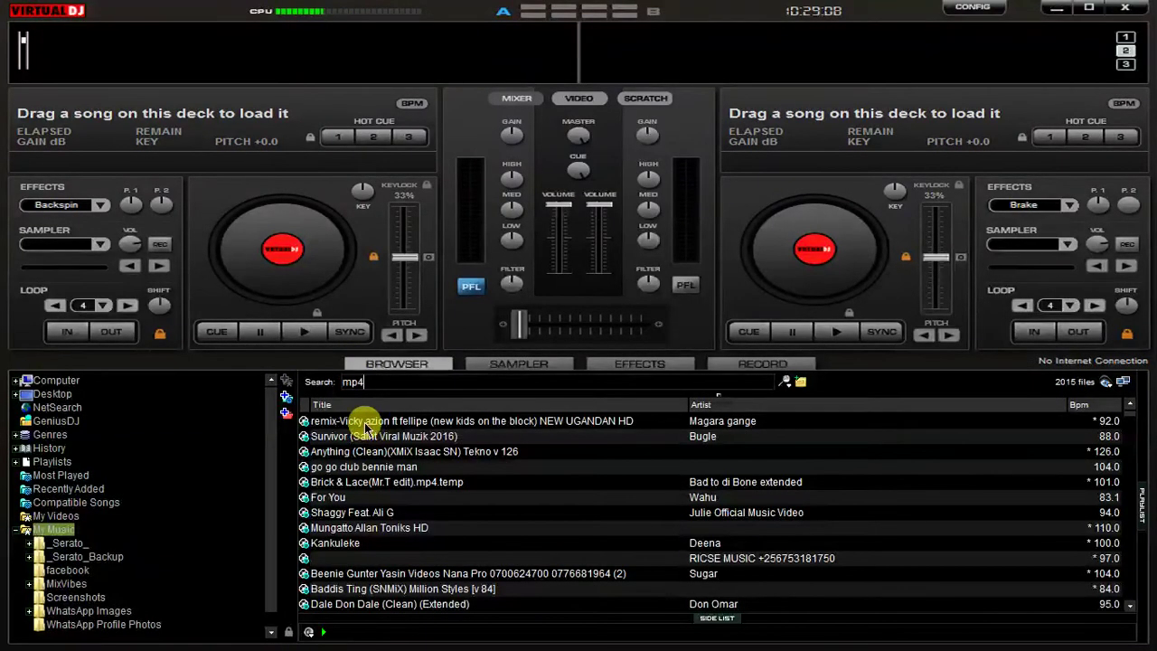
click(365, 422)
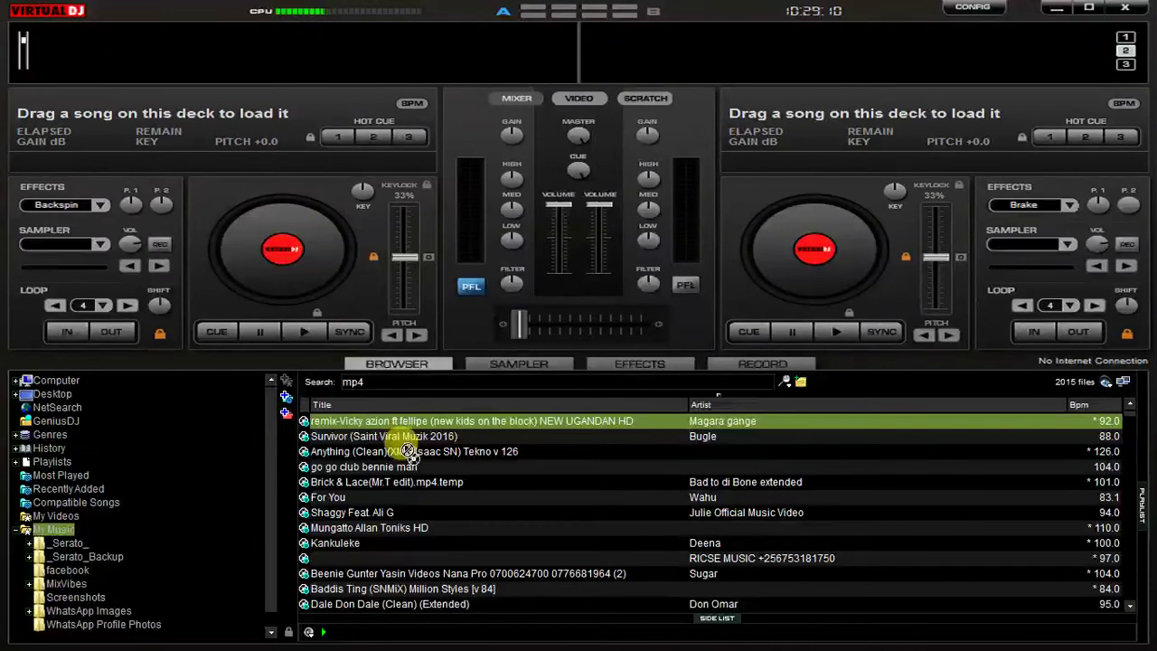
drag(386, 436, 281, 244)
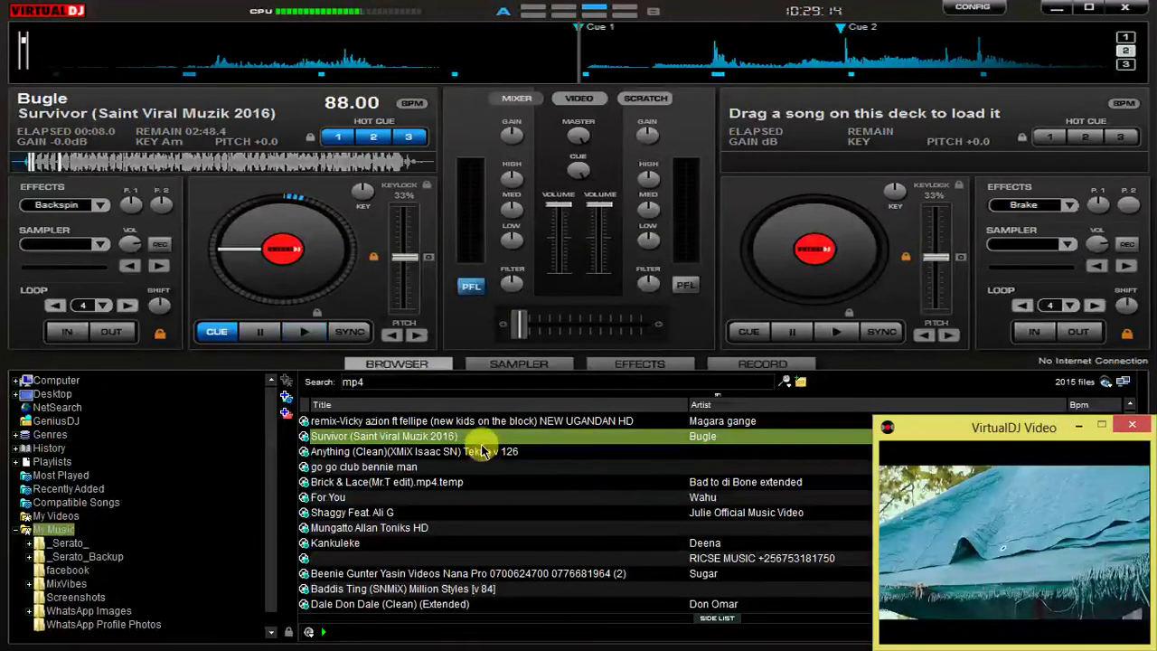
drag(483, 451, 791, 226)
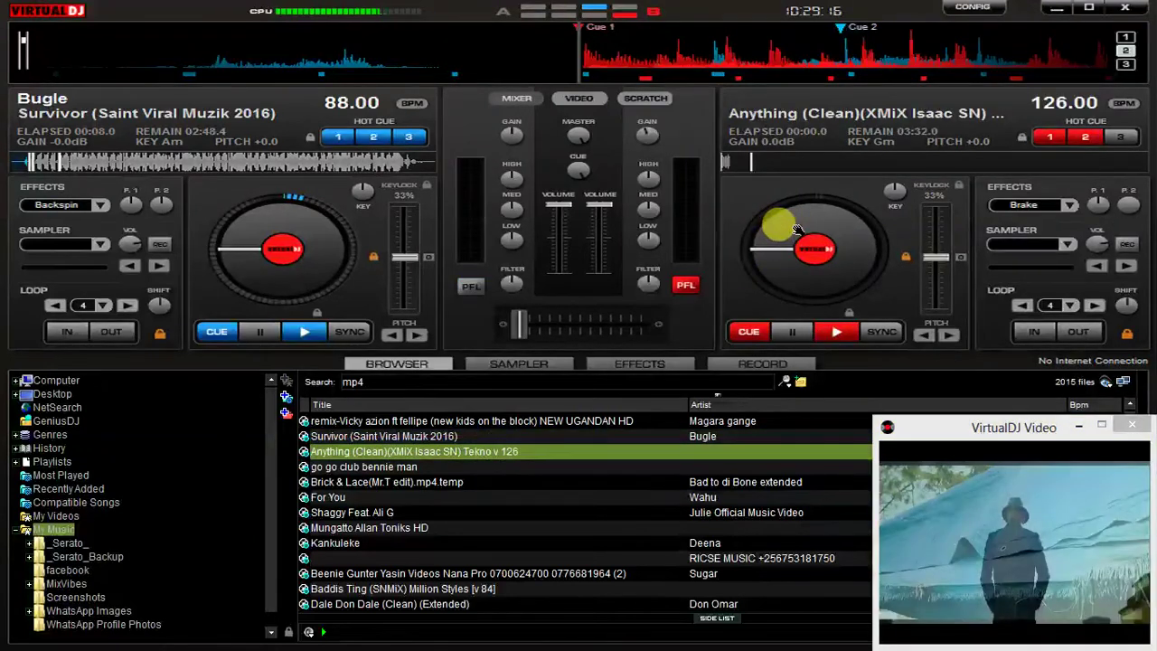
drag(935, 258, 937, 267)
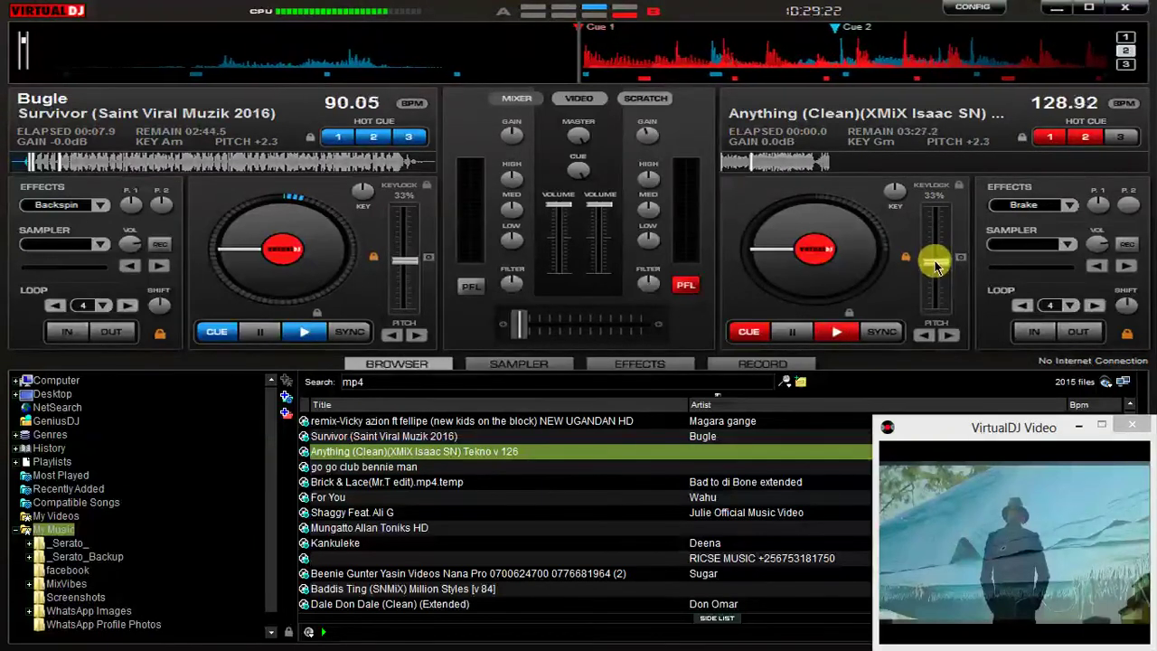
drag(936, 265, 417, 265)
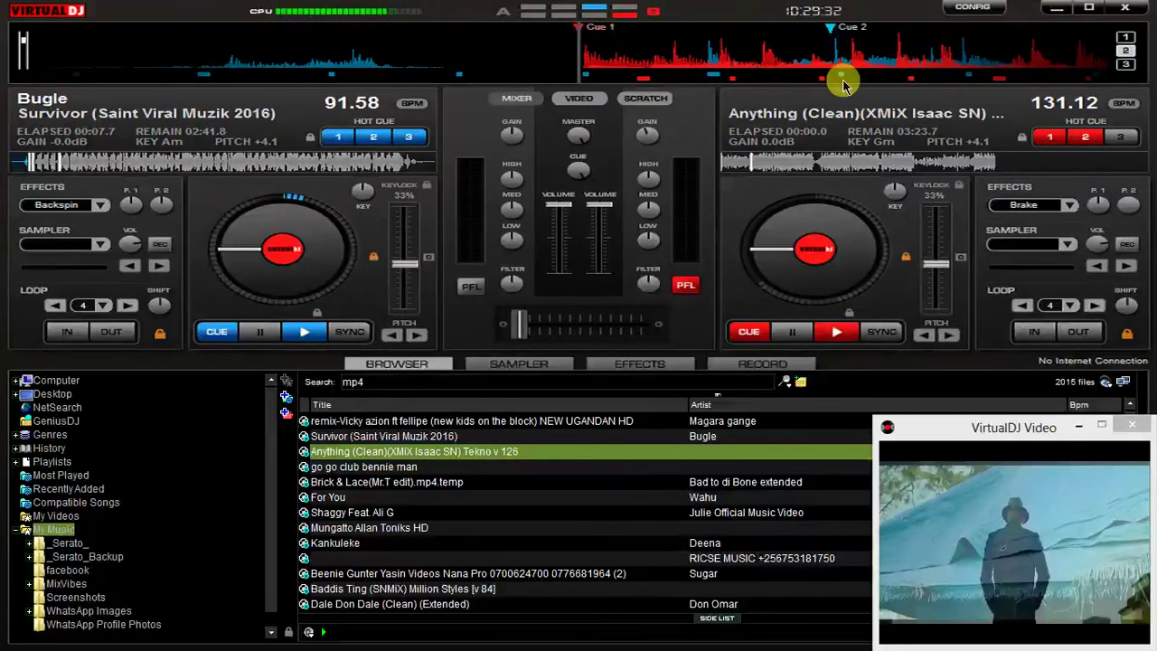
Step: Map ALT+P to the pitchlock action in the keyboard Mappers settings and save
click(973, 7)
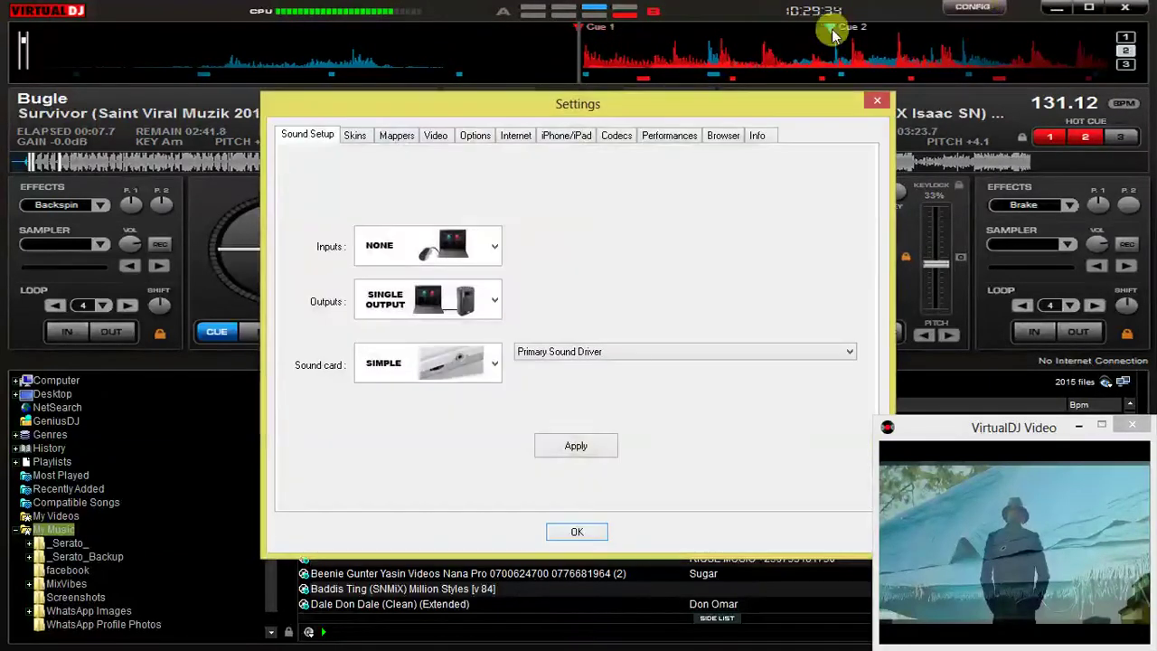
click(404, 140)
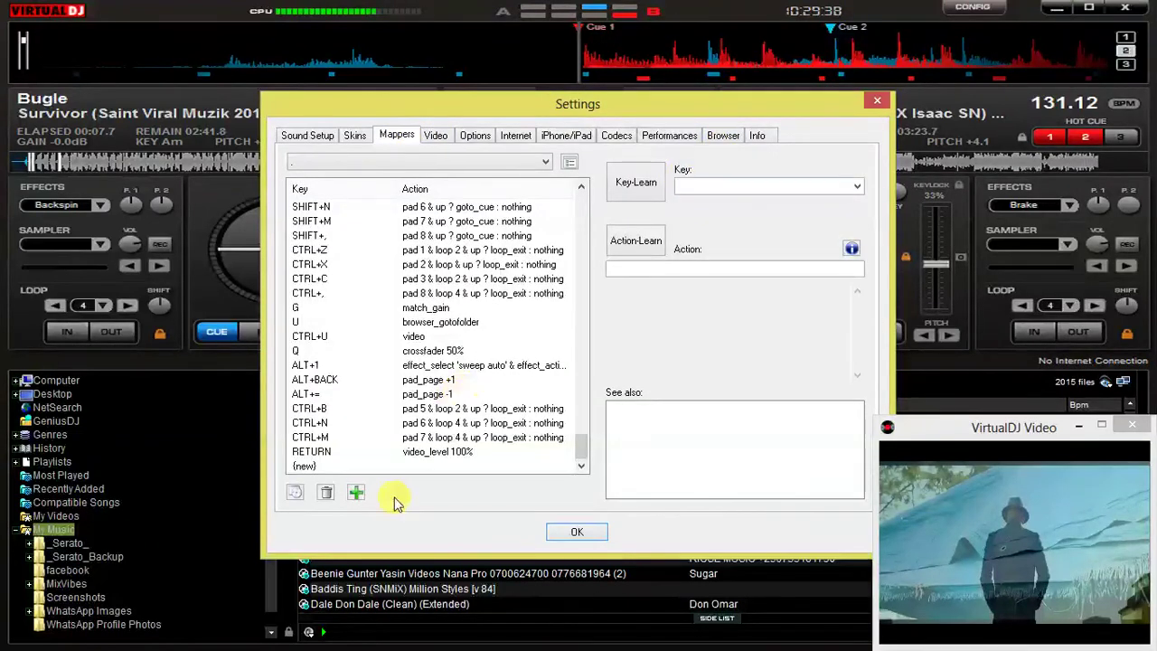
click(355, 496)
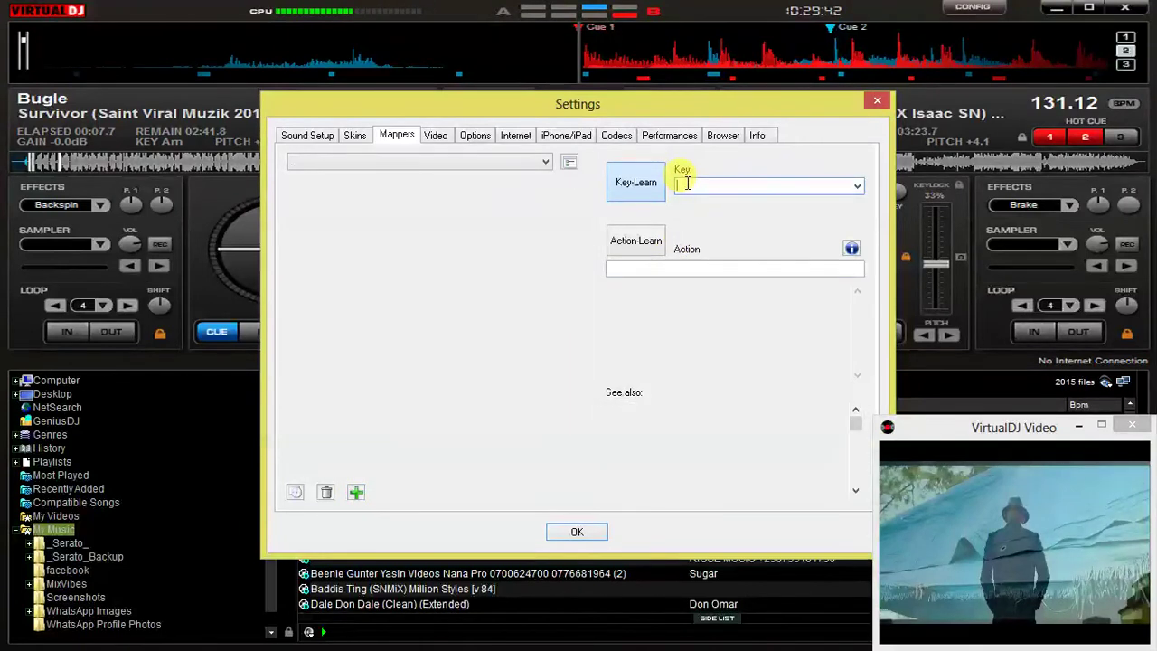
key(alt+p)
click(630, 269)
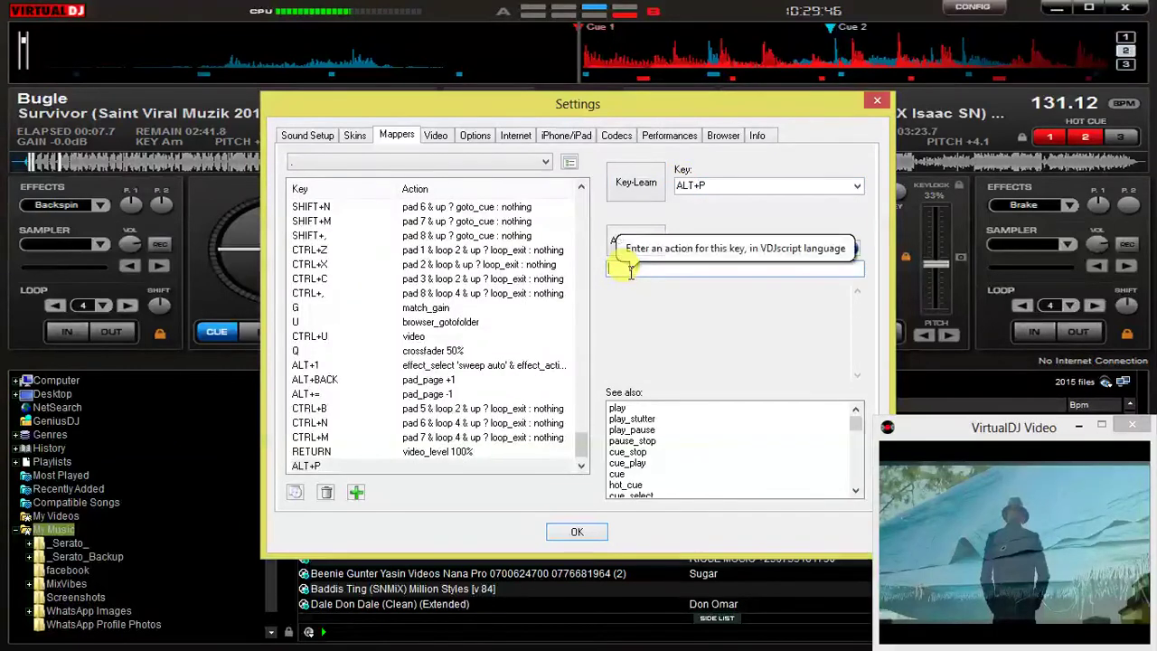
text(pitc)
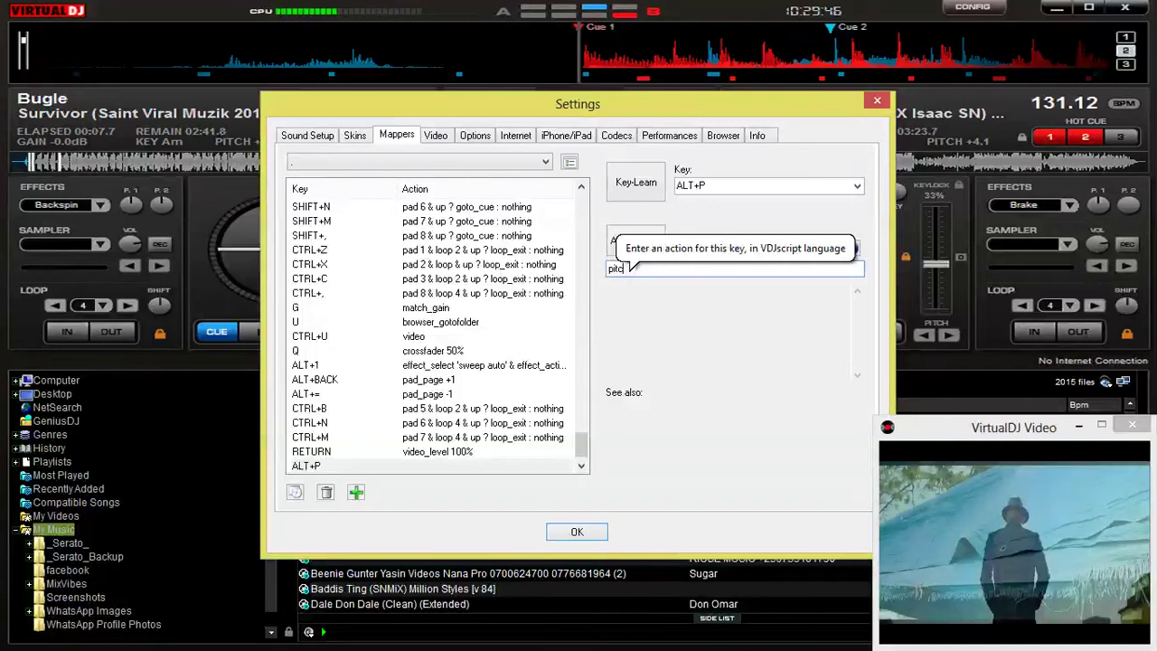
text(hlock)
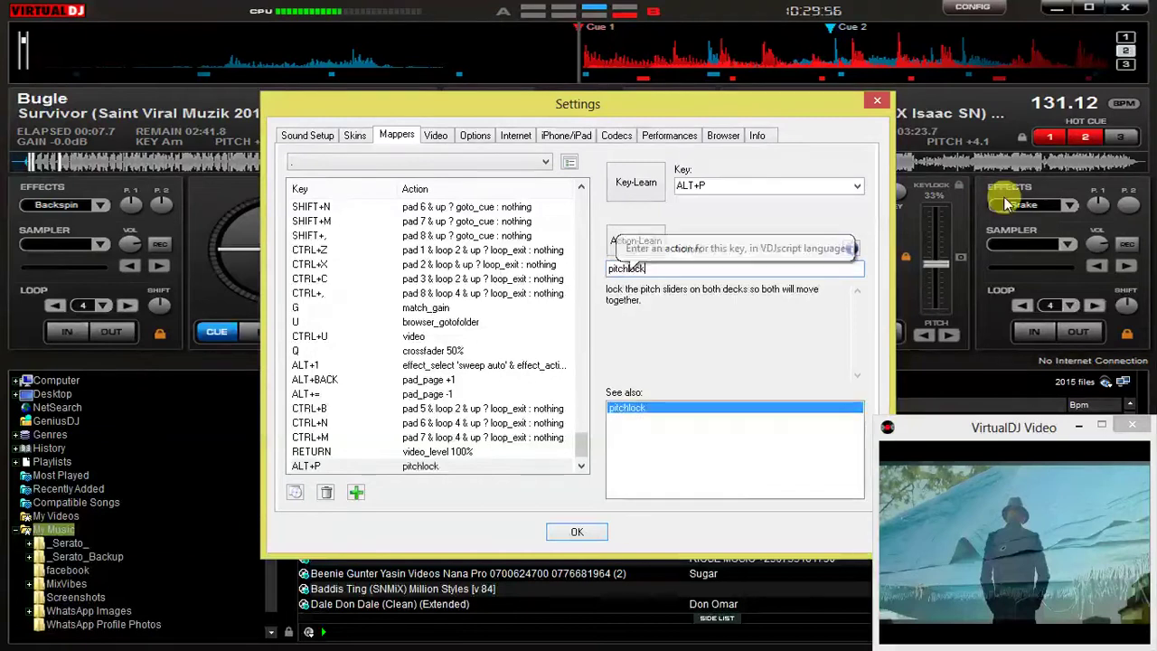
click(575, 533)
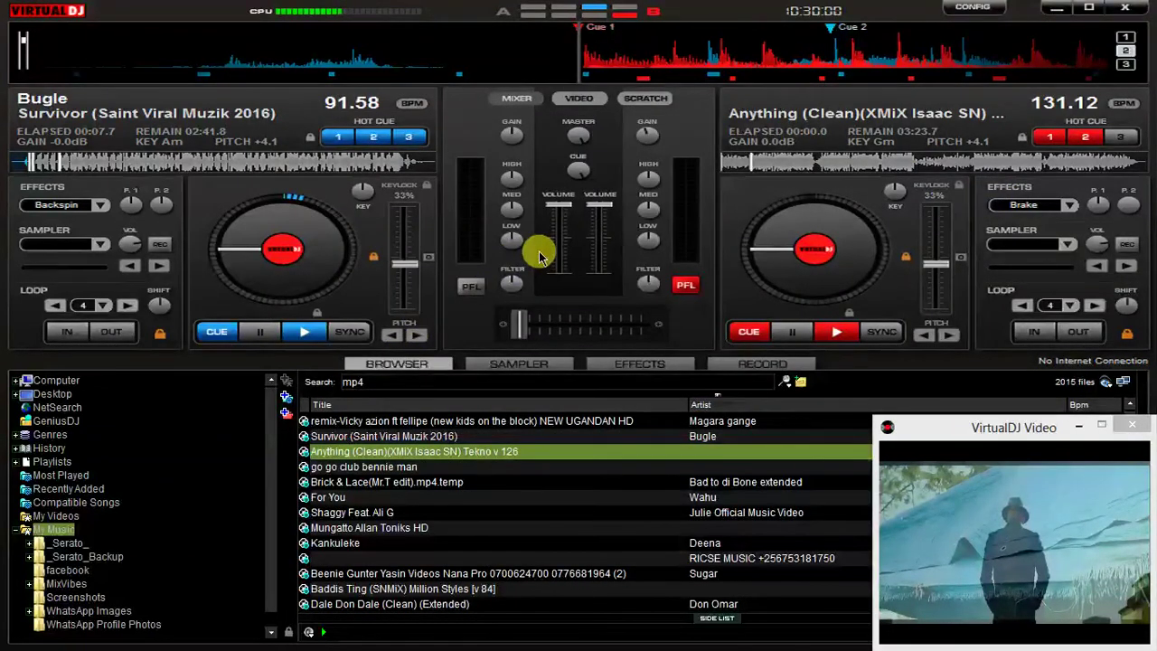
Step: Test the ALT+P pitchlock shortcut, dropping both decks' pitch back to +0.0
key(alt+p)
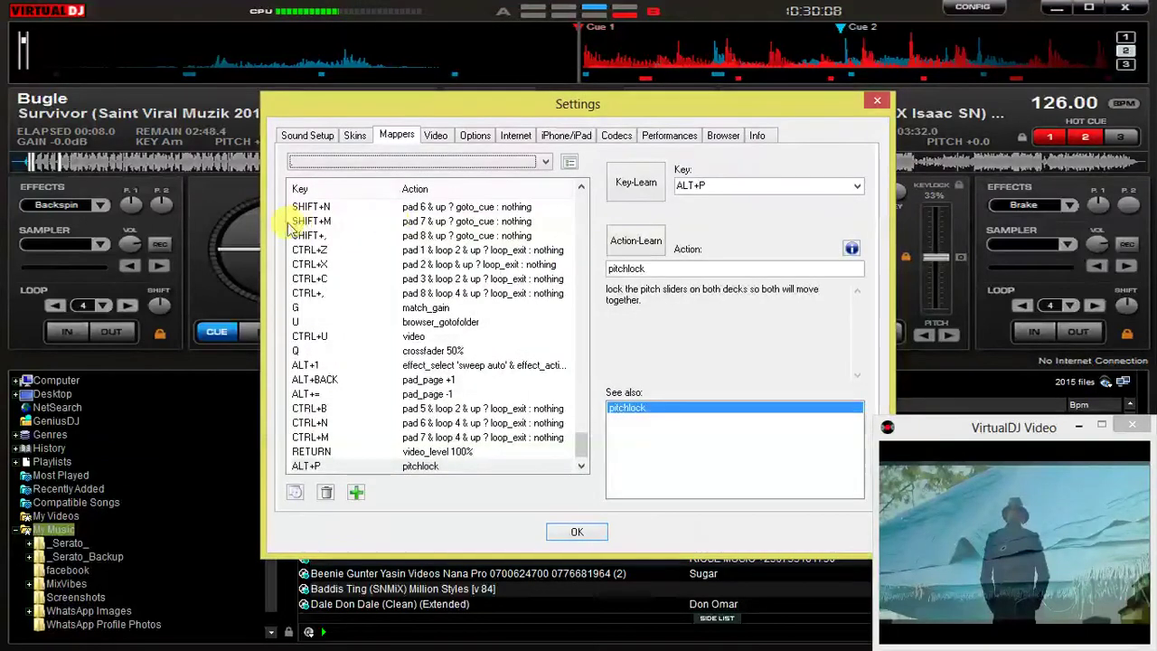
Step: Delete the ALT+P pitchlock keyboard mapping
click(335, 468)
click(325, 492)
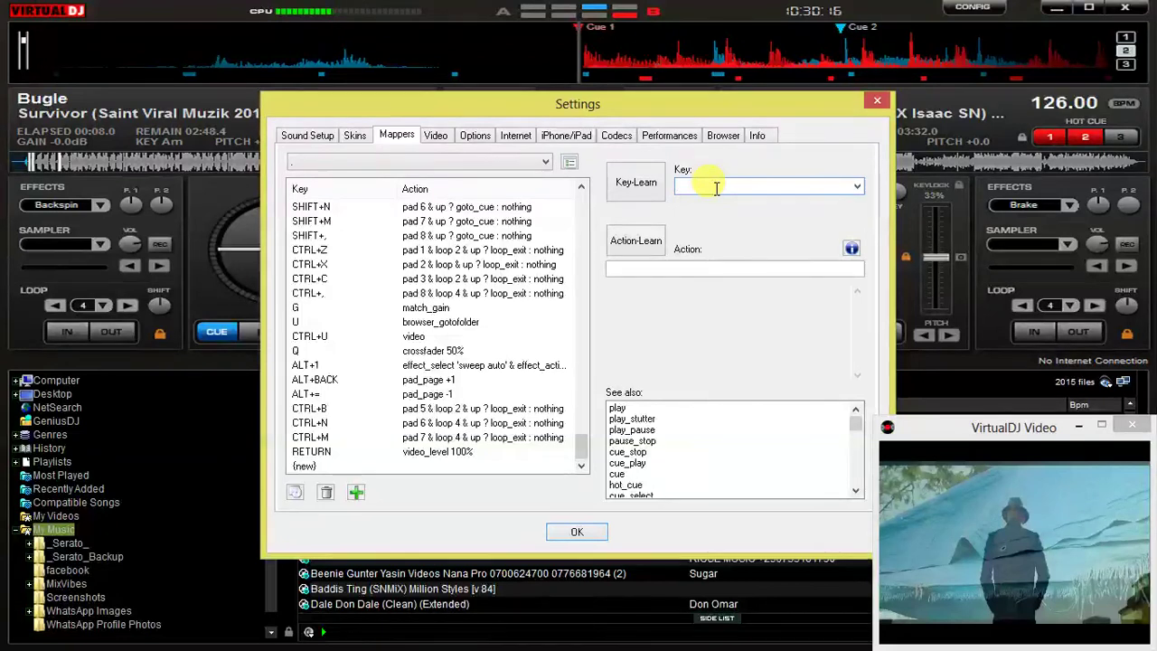
click(716, 187)
Step: Add a CTRL+P mapping that runs pitchlock and save it
click(357, 493)
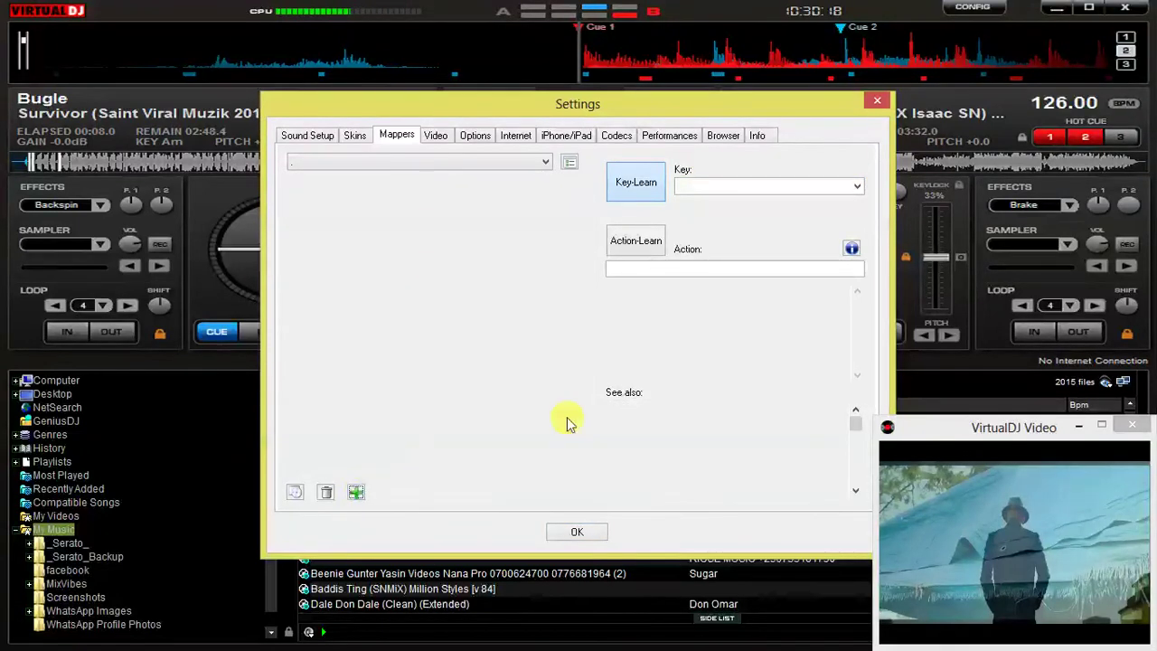
key(ctrl+p)
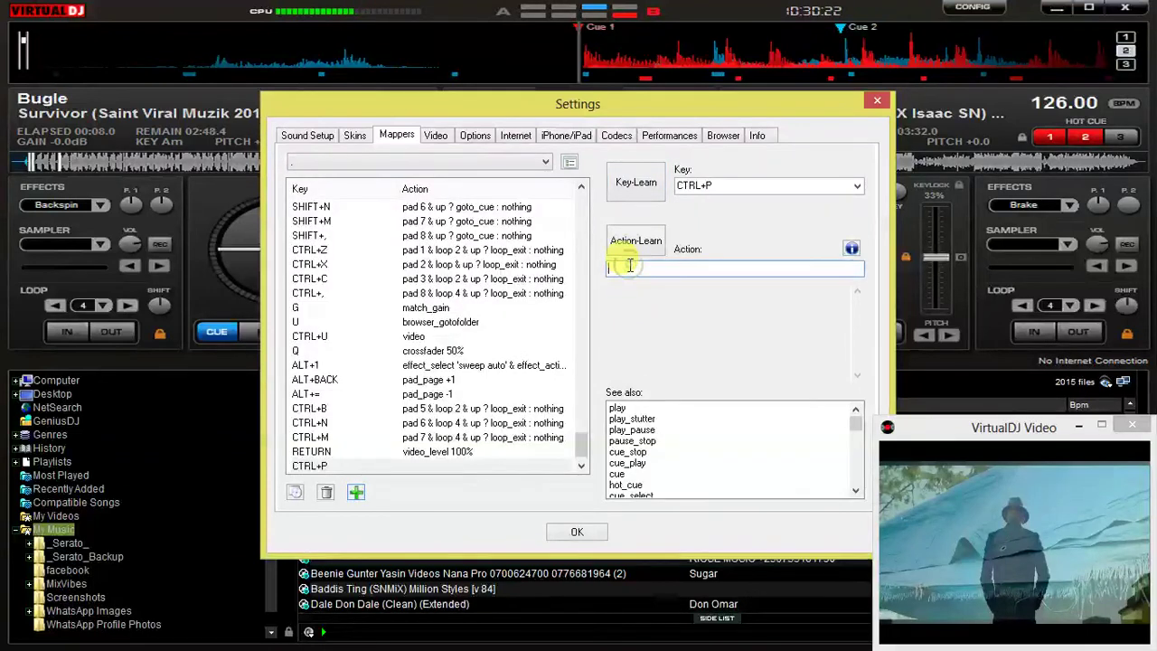
text(p)
text(l)
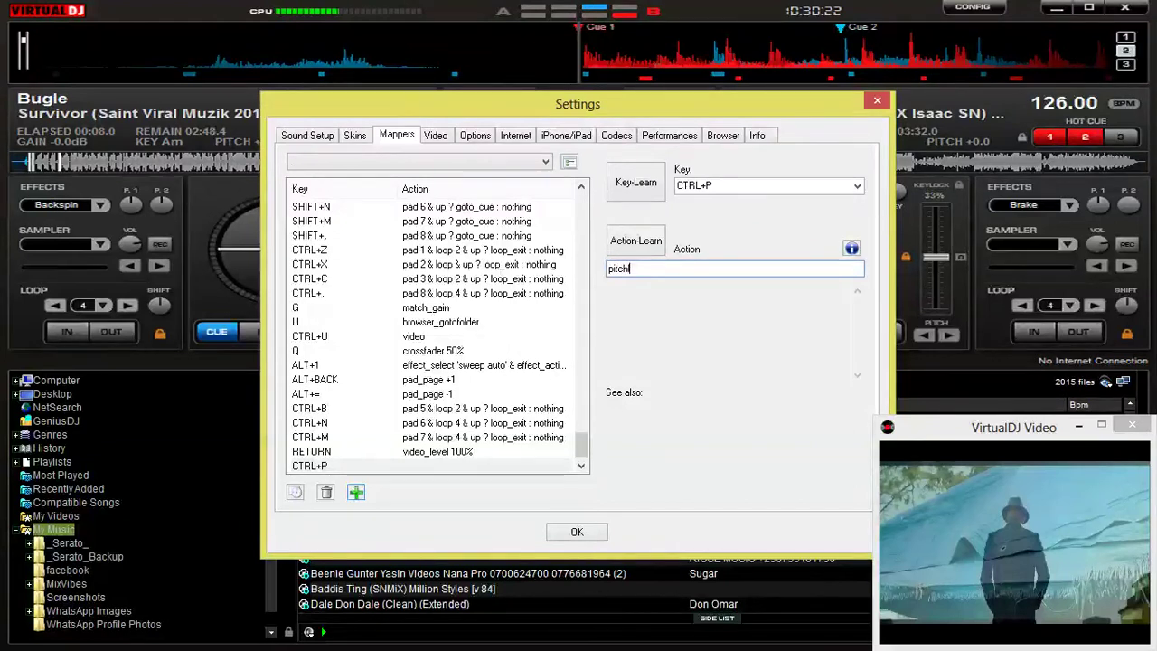
text(loc)
text(k)
click(562, 533)
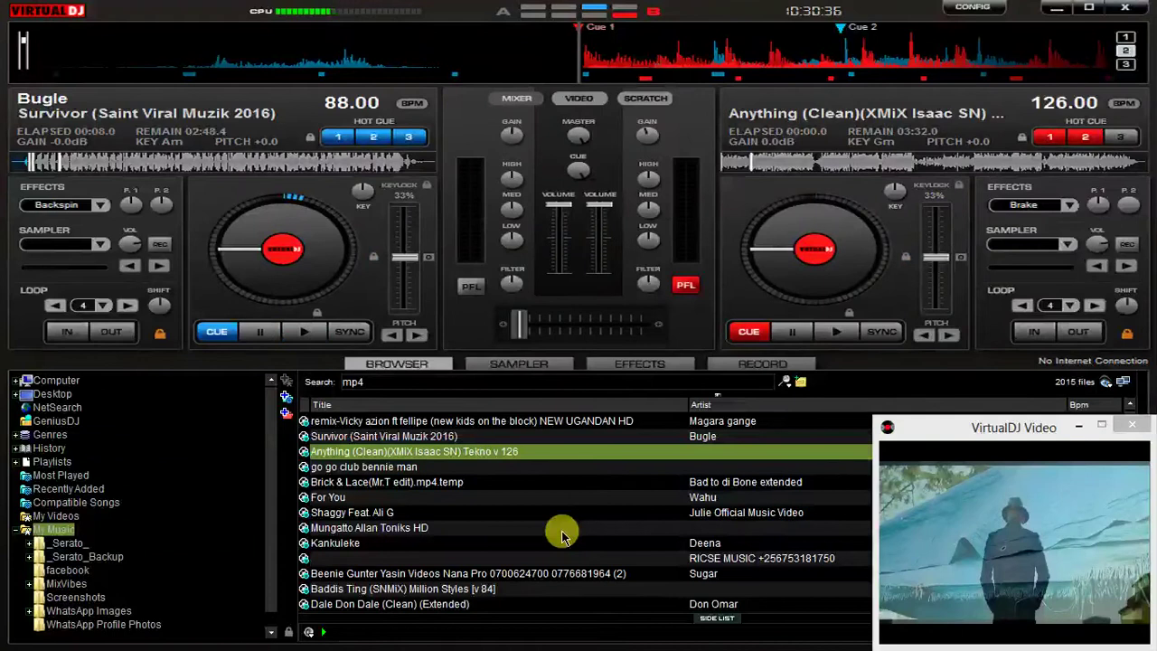
Step: Engage pitchlock with CTRL+P, turn on key lock on both decks, and raise deck 1 to +5.8
key(ctrl+p)
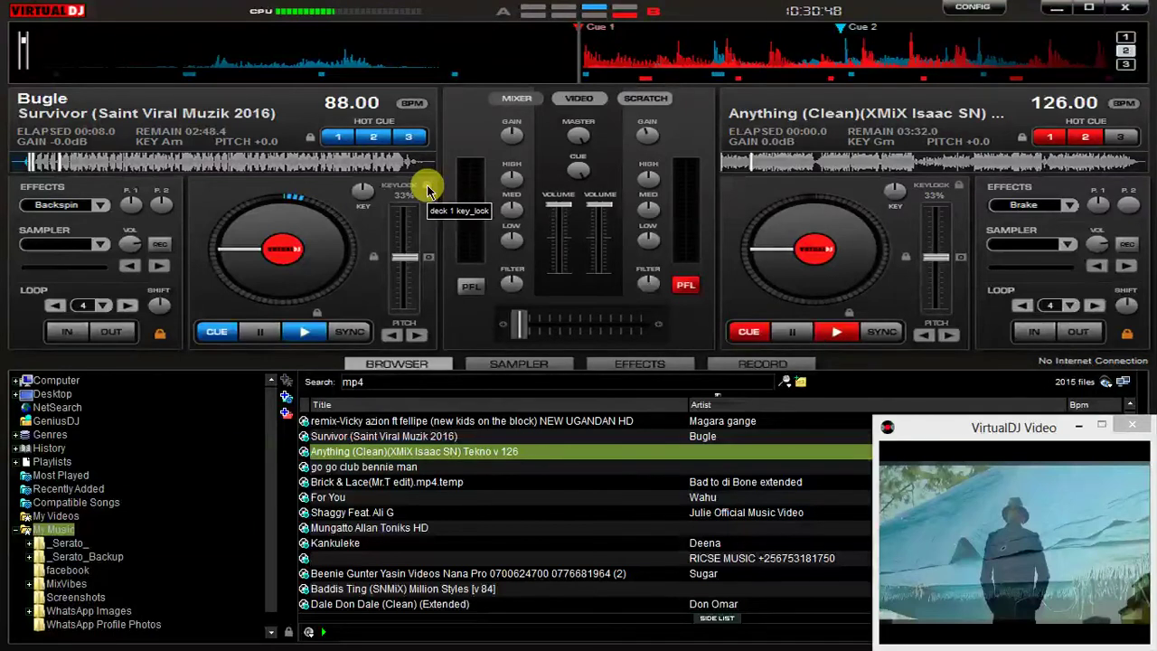
click(426, 185)
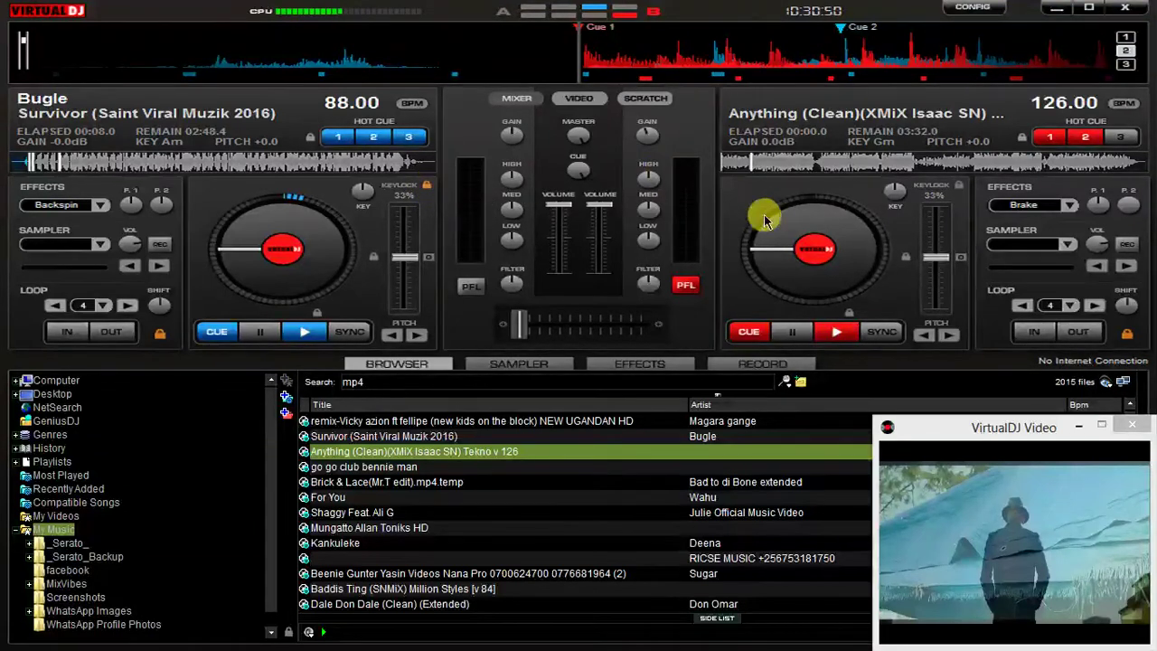
click(960, 186)
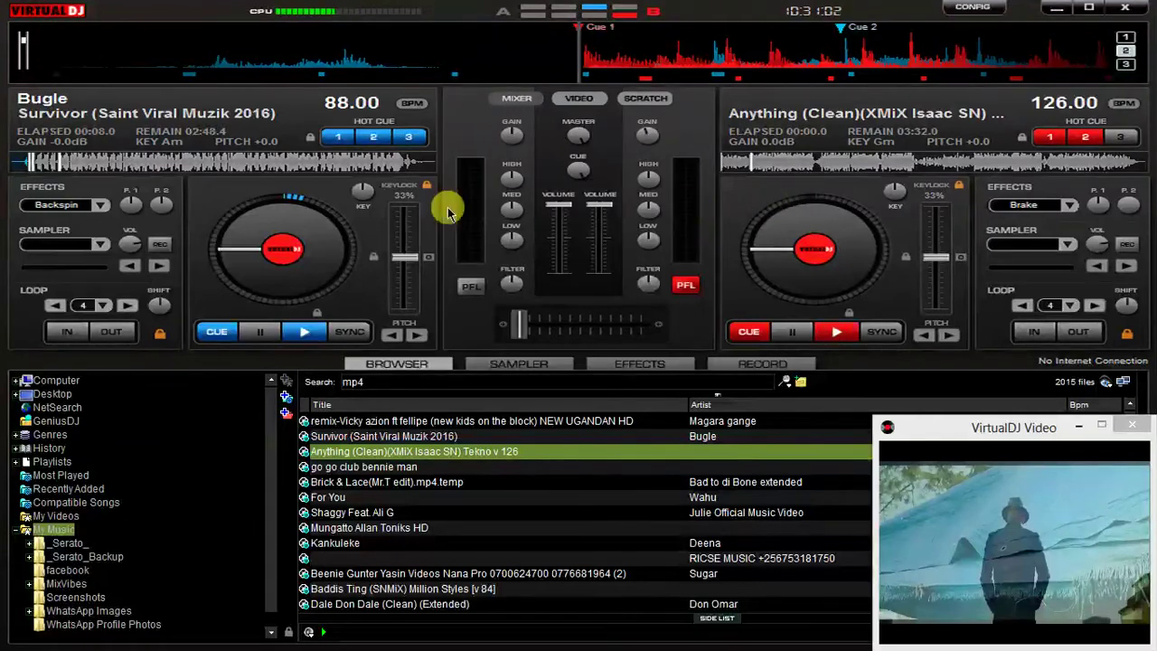
drag(412, 259, 411, 271)
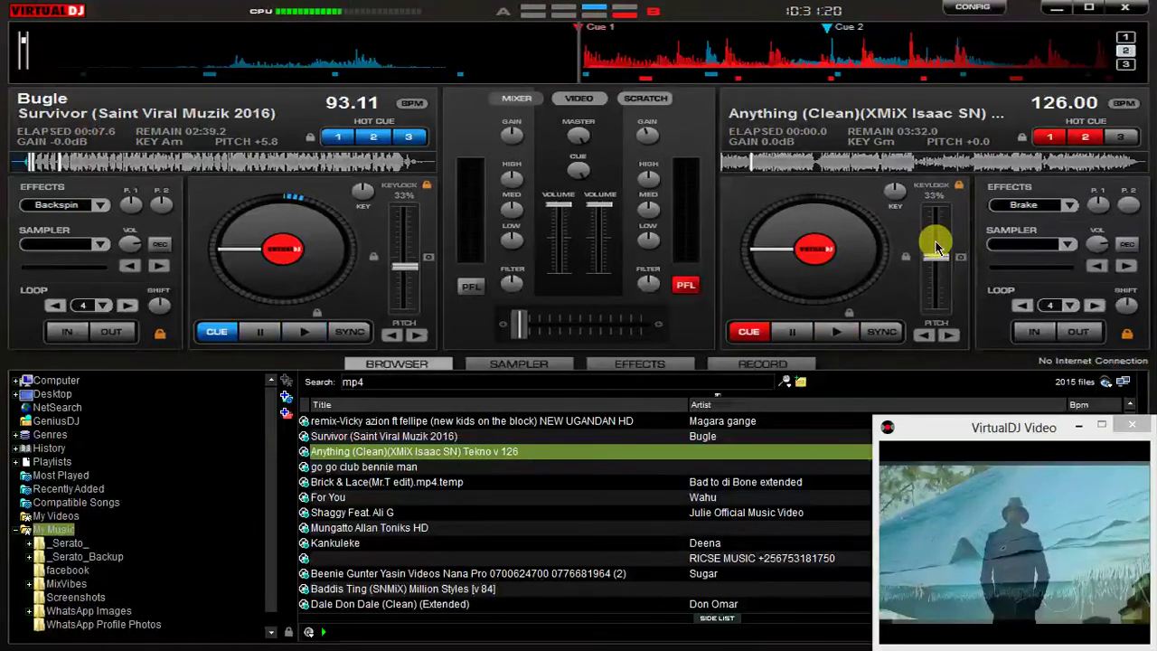
Step: Add a new keyboard mapping entry with the CTRL+K shortcut
click(982, 9)
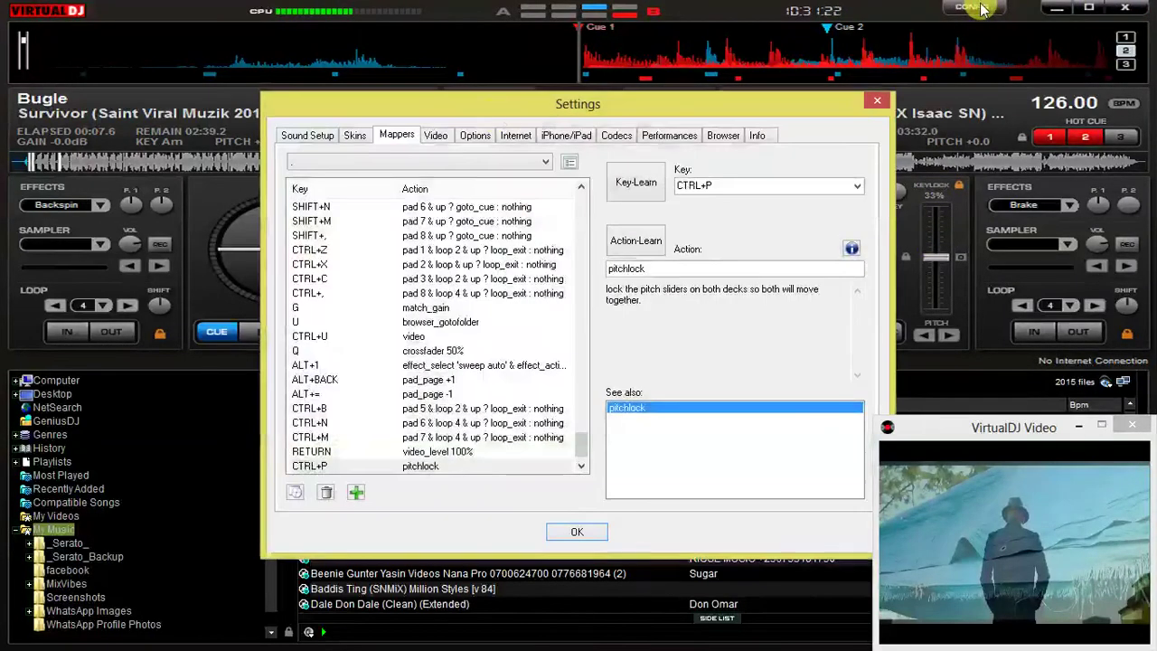
click(756, 187)
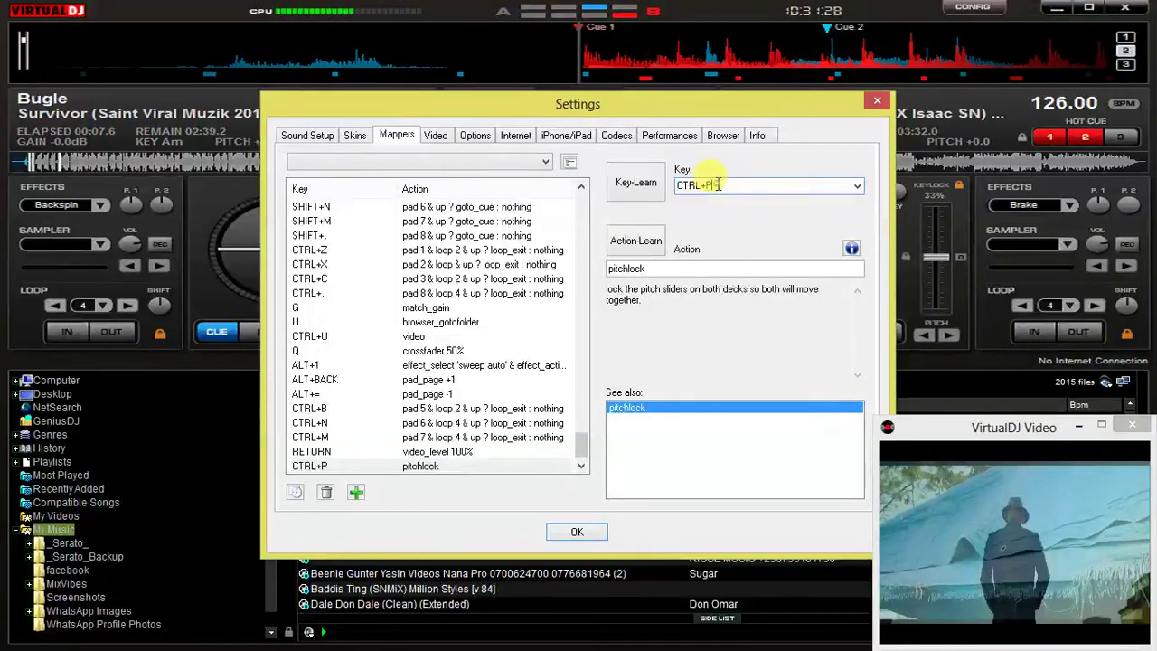
click(635, 182)
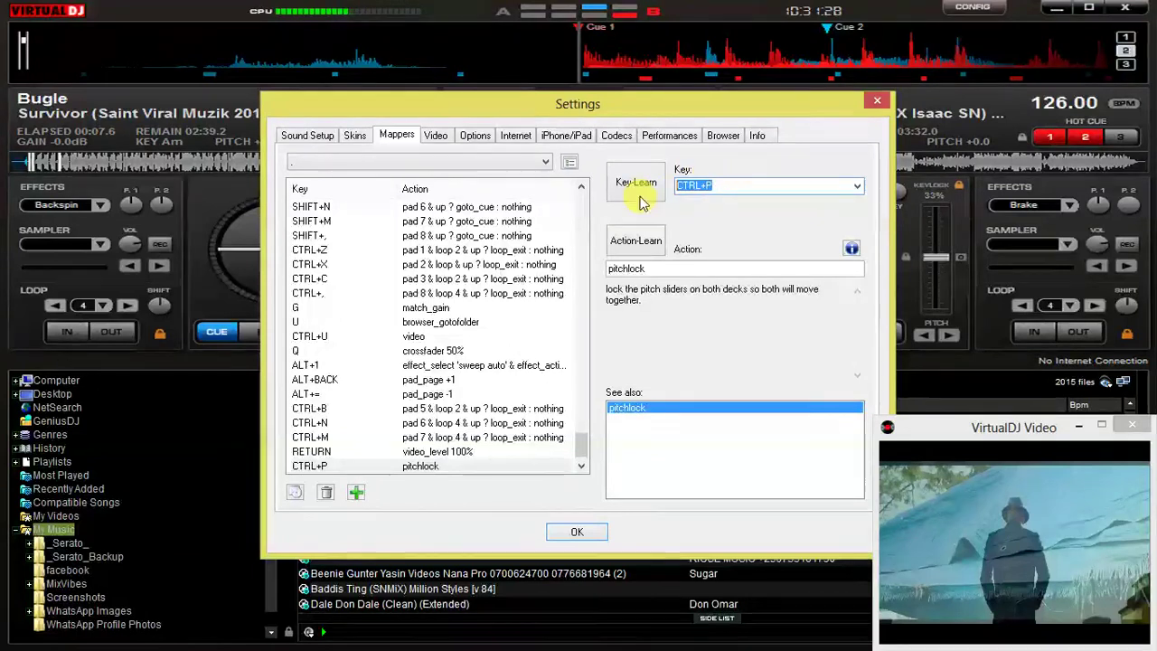
click(354, 492)
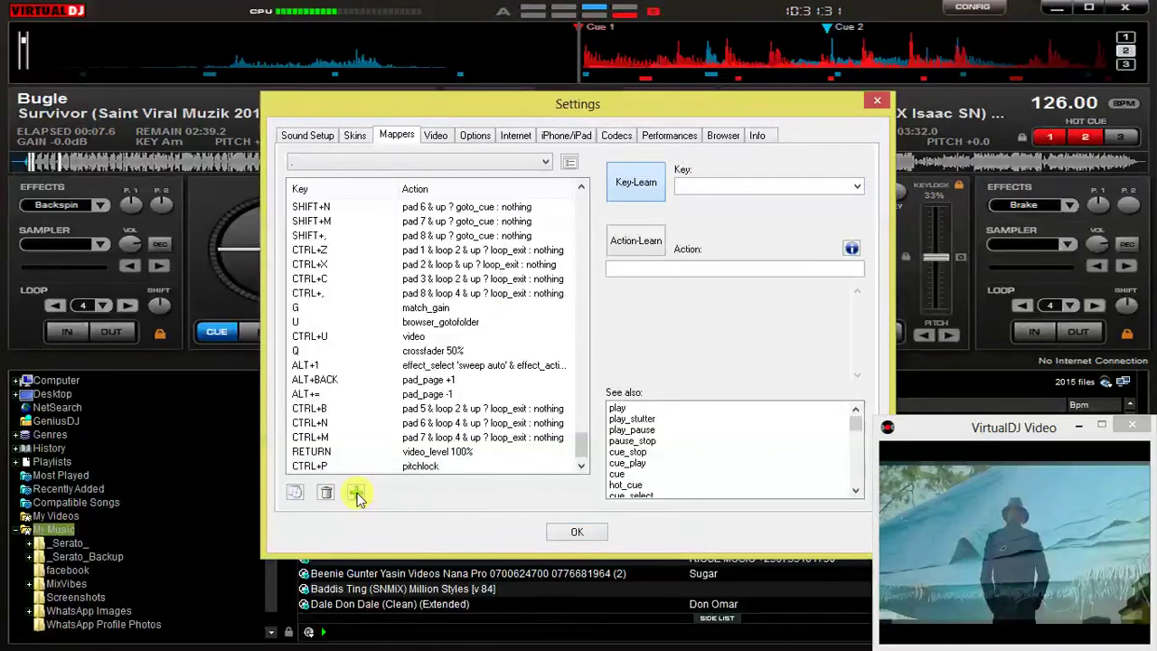
key(ctrl)
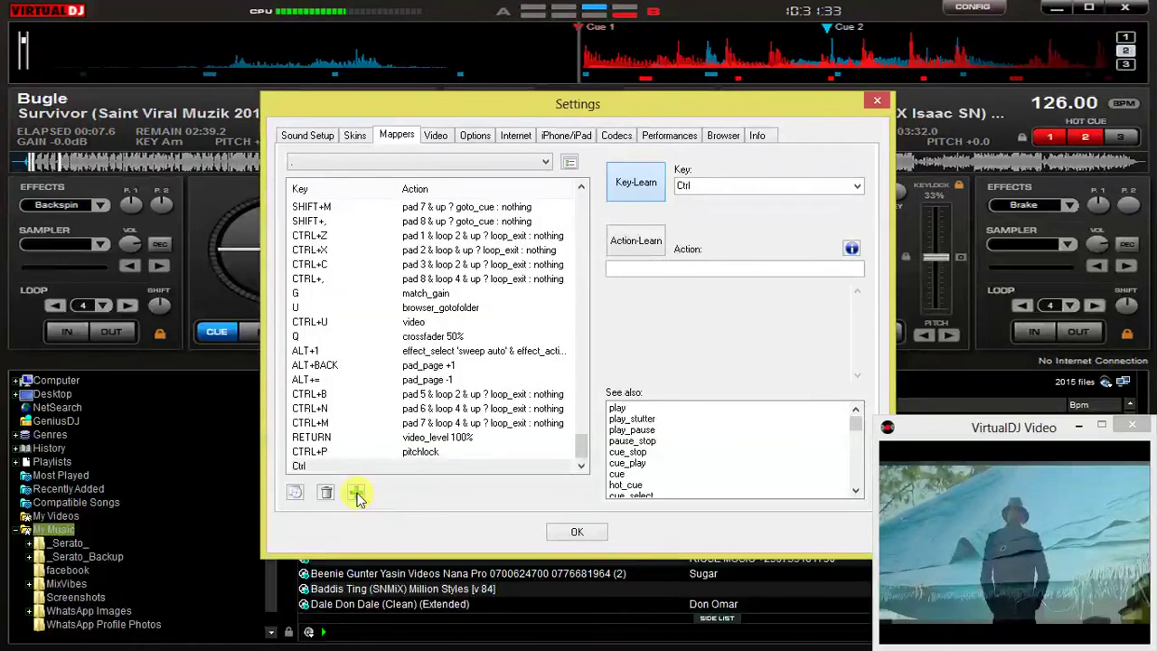
key(ctrl+k)
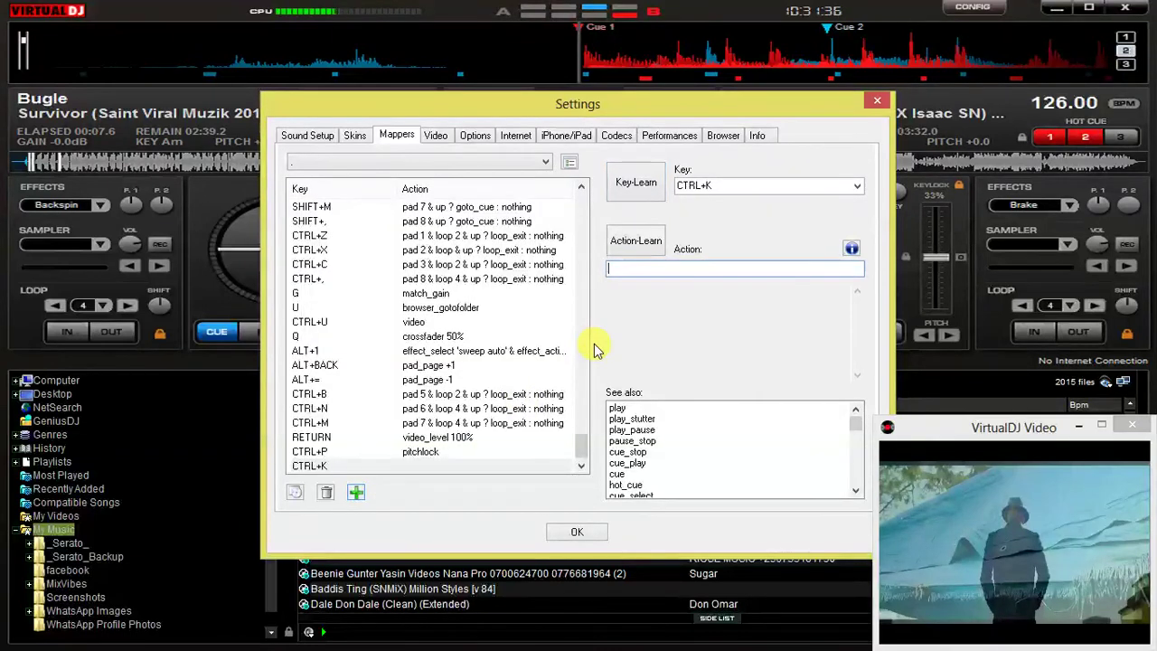
Step: Set the CTRL+K action to key_lock, fixing the misspelt name, and save the mappings
text(ky)
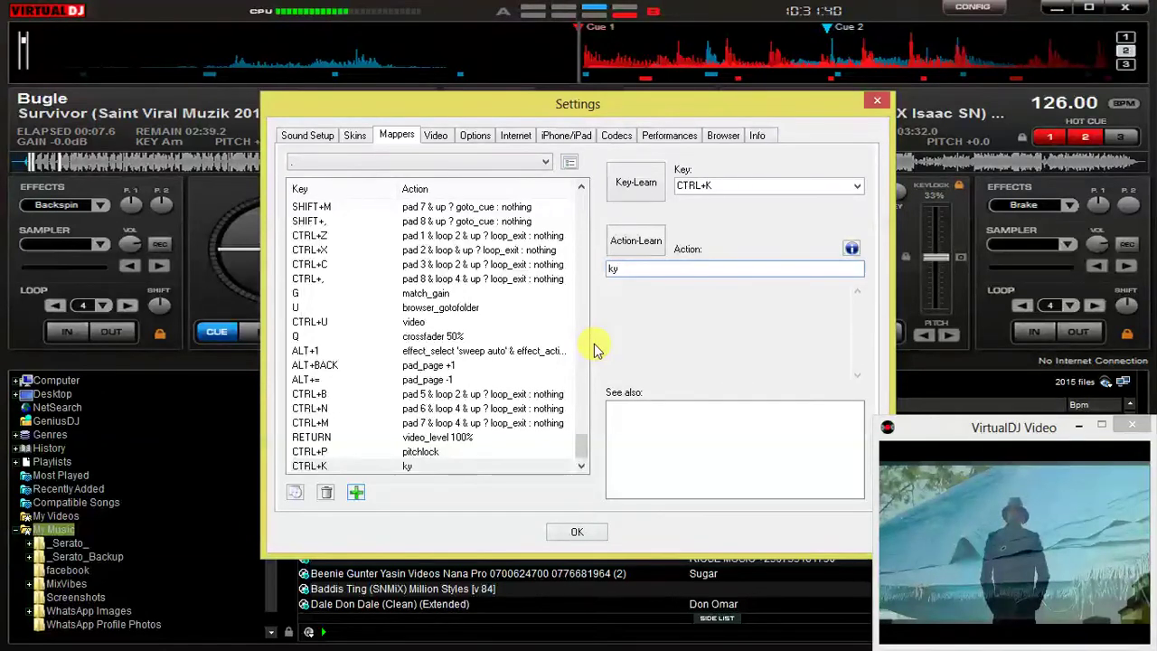
key(BackSpace)
text(e)
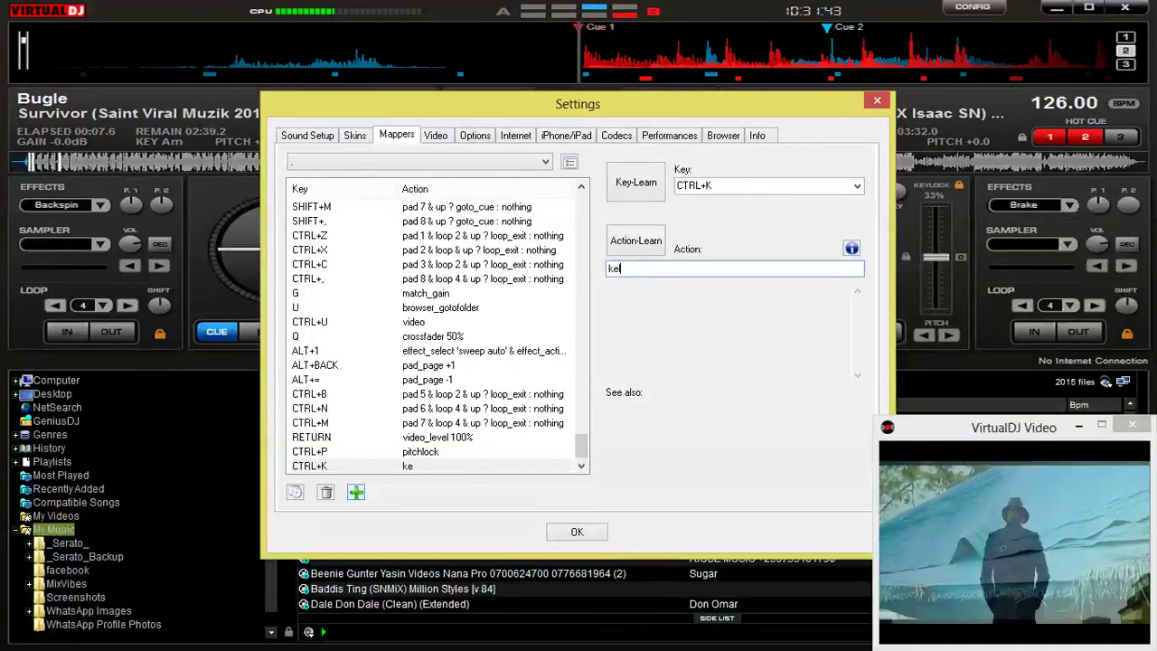
text(lo)
key(Left)
key(Left)
key(Left)
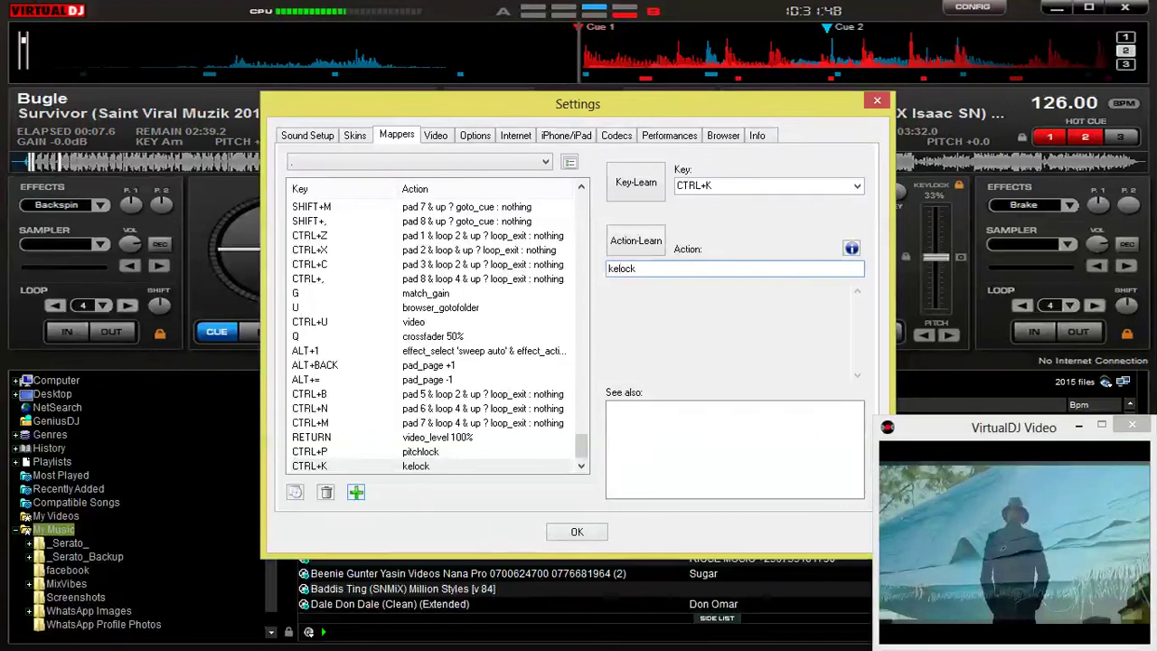
text(y)
click(669, 271)
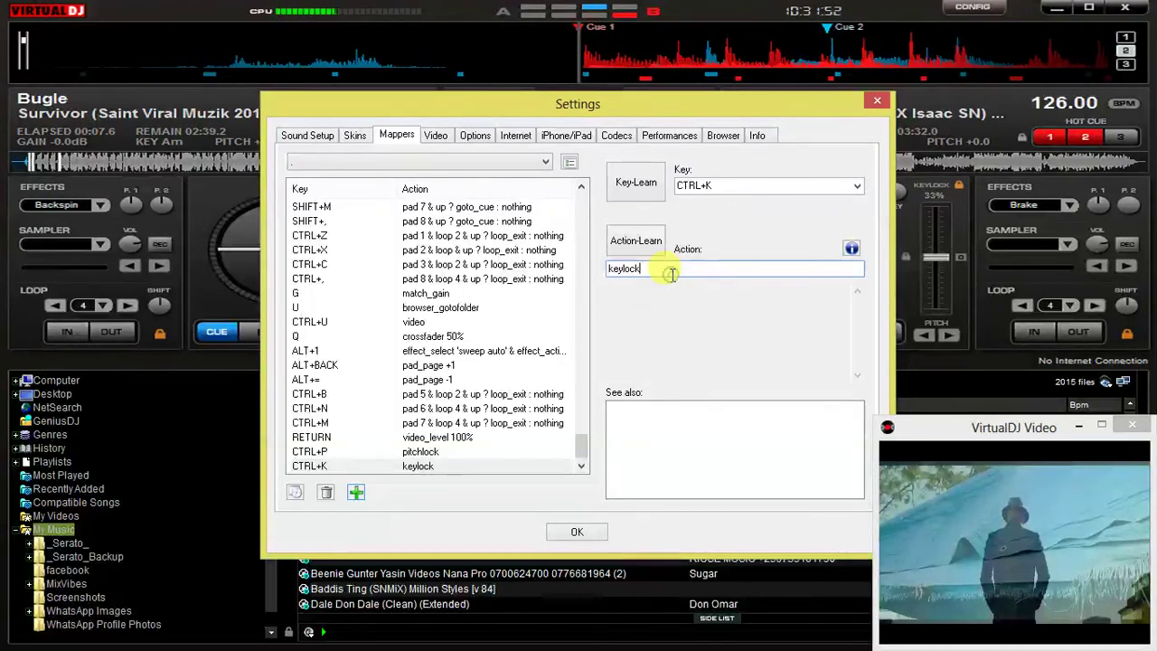
key(BackSpace)
key(BackSpace)
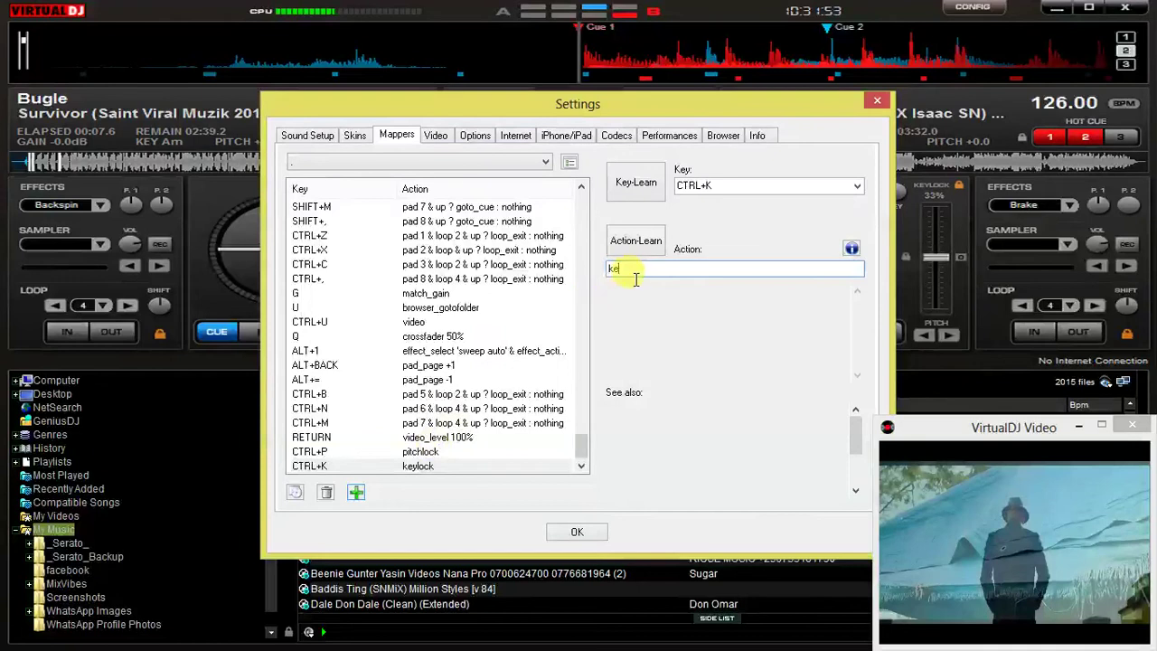
key(BackSpace)
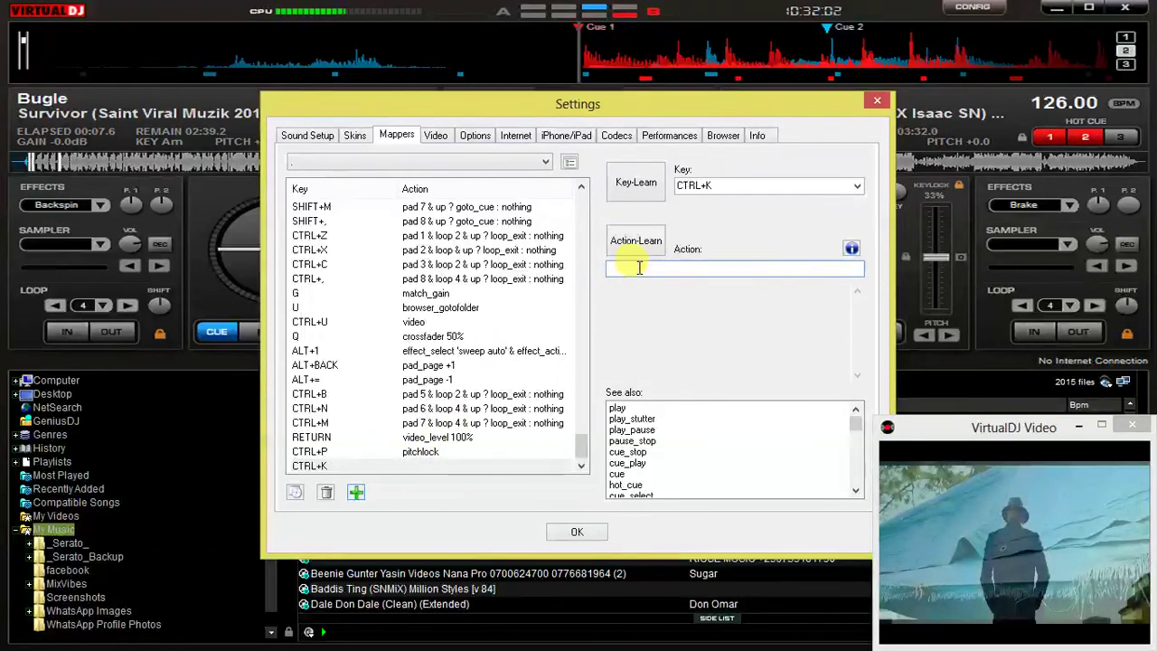
text(ke)
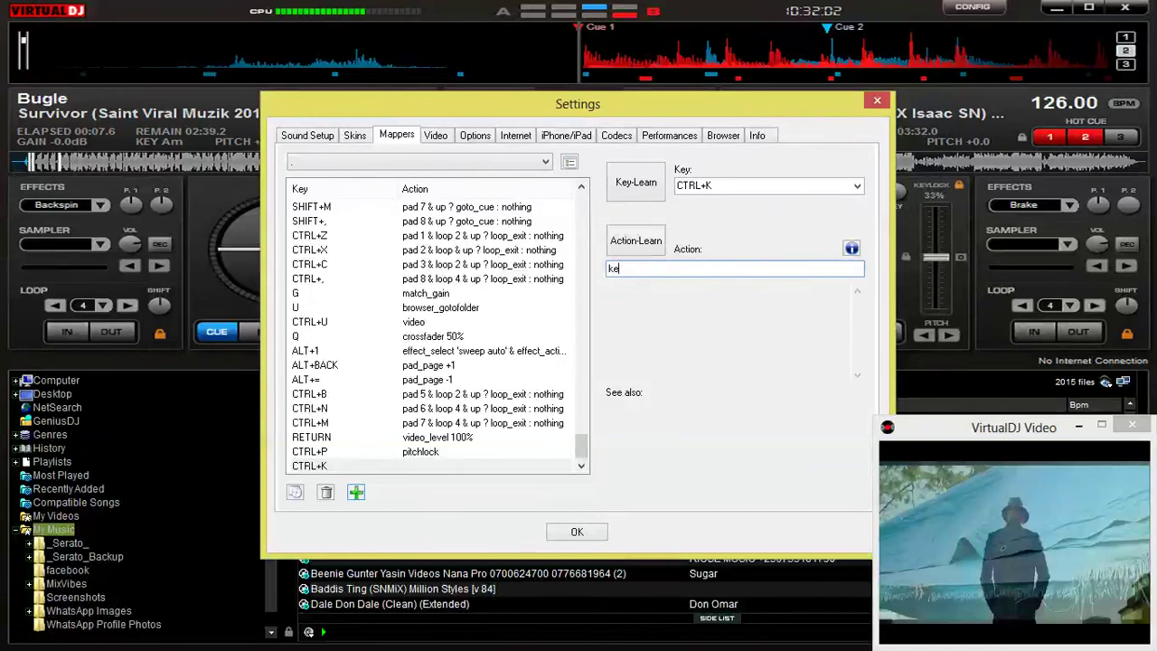
text(y)
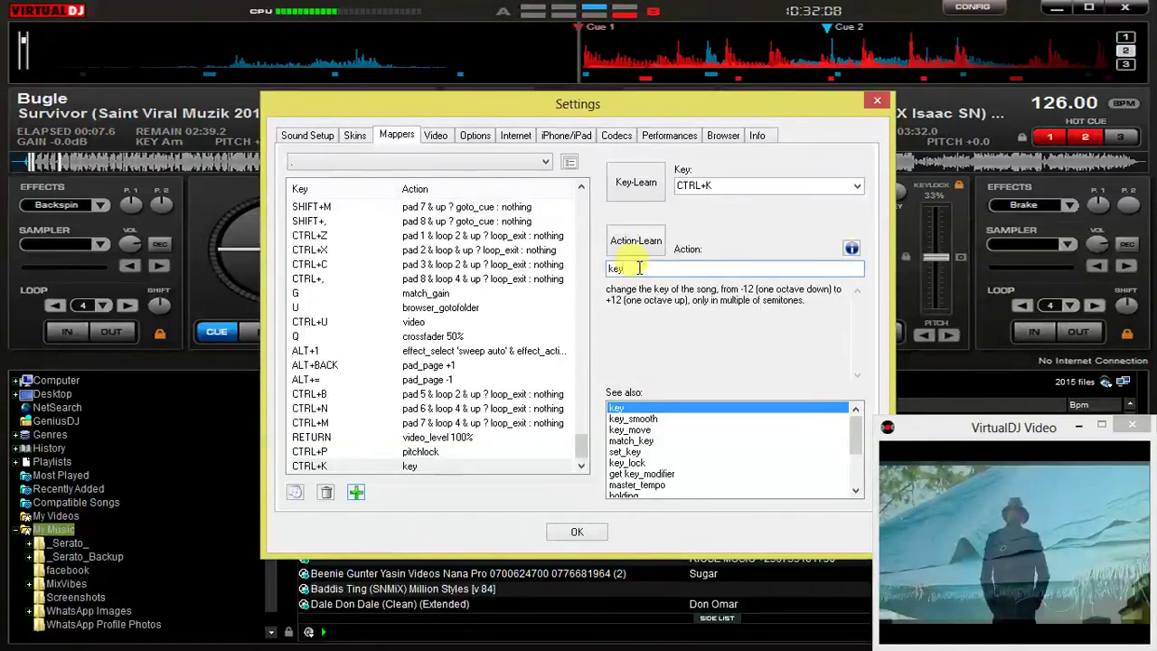
text(_)
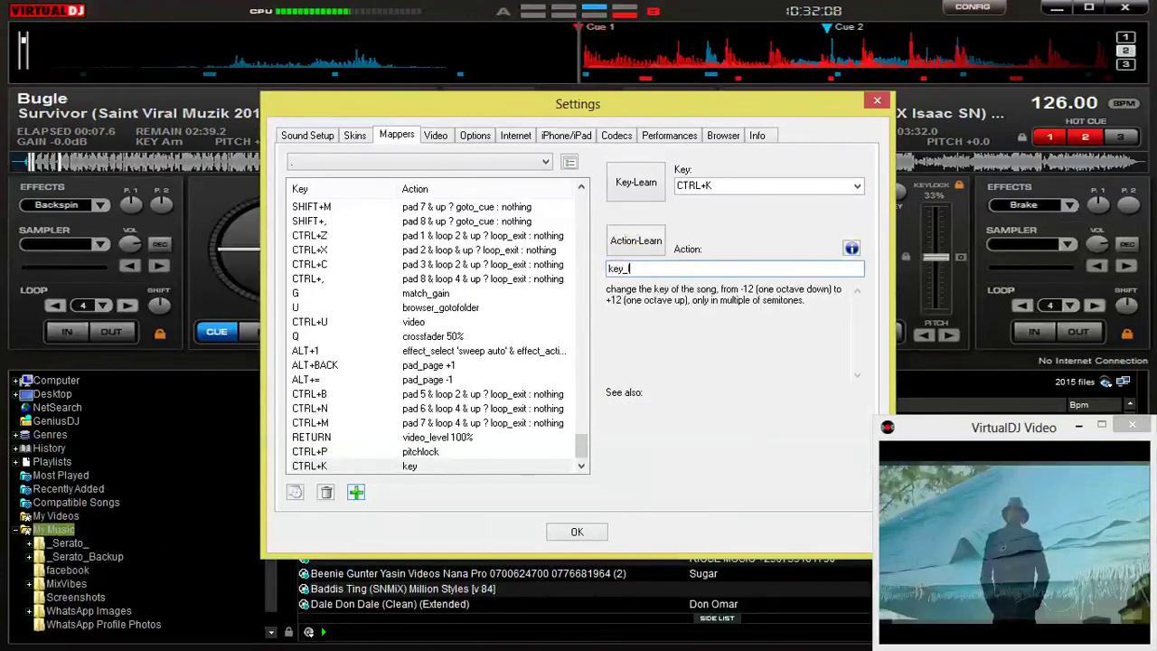
text(loc)
text(k)
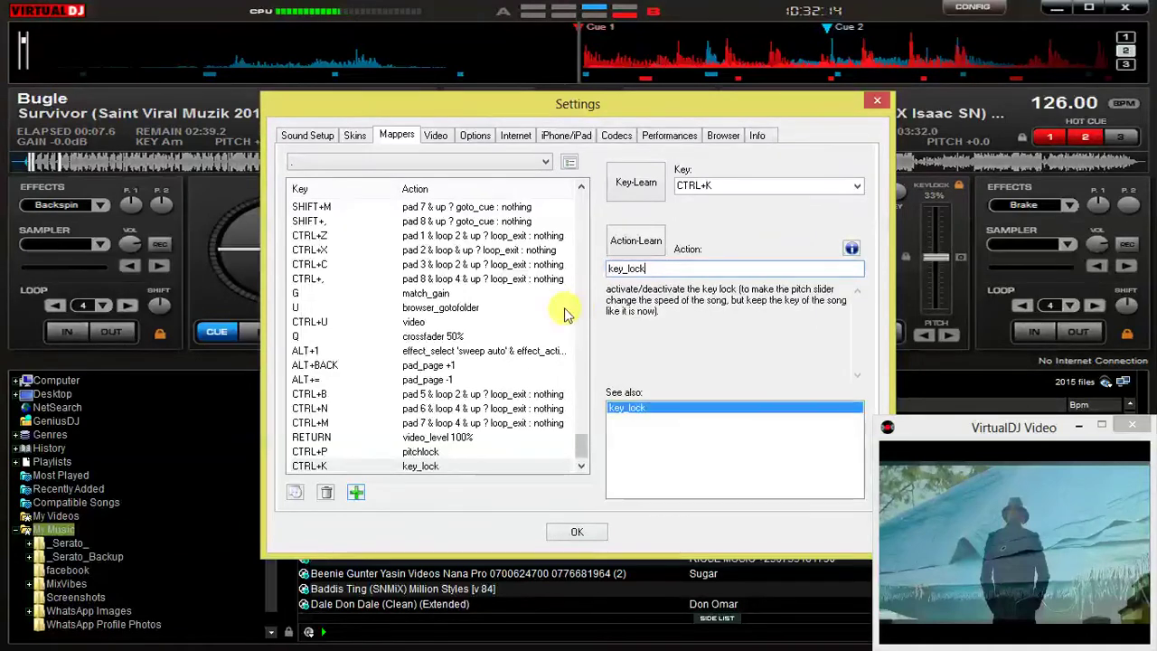
click(570, 532)
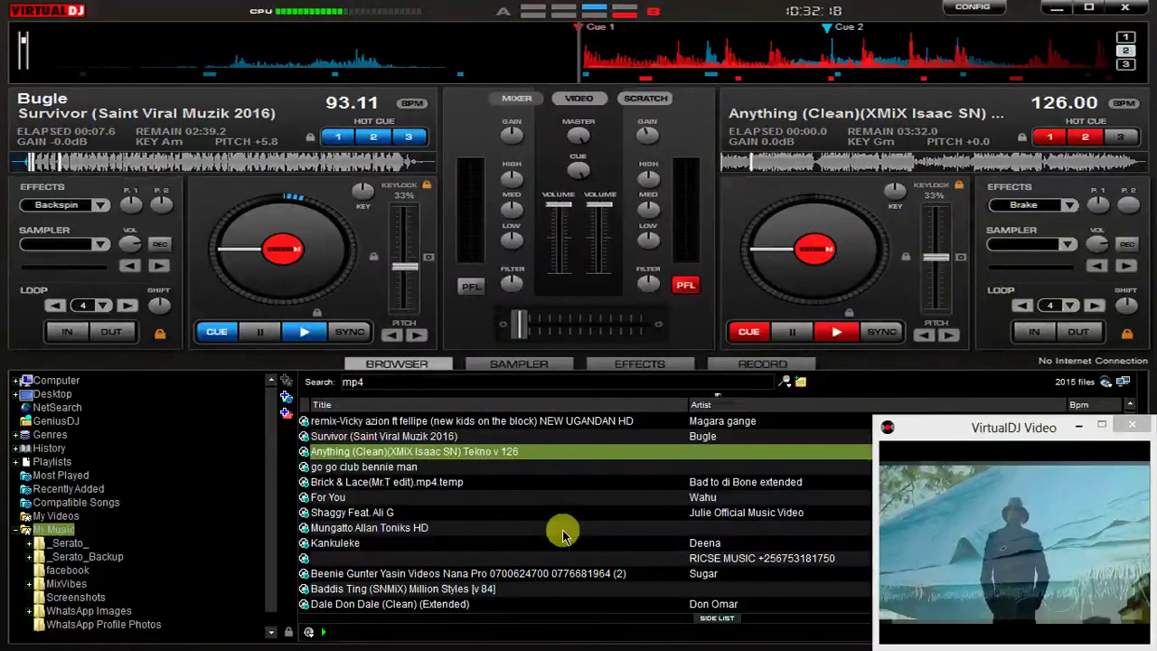